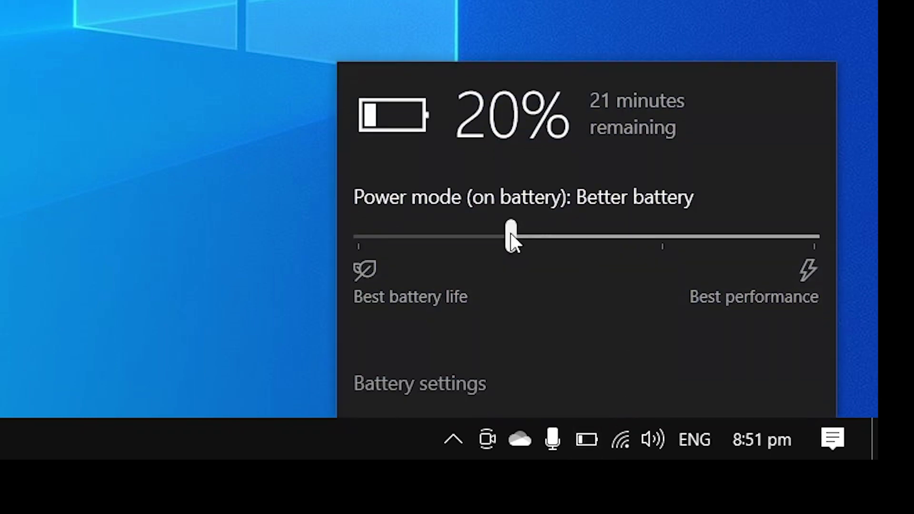
Slide the battery flyout's power mode slider fully right to Best performance.
drag(512, 232, 857, 239)
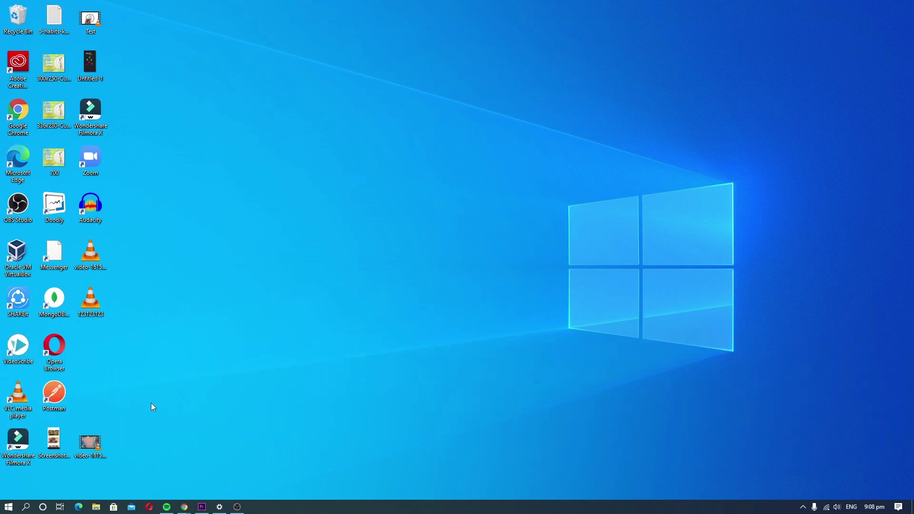
Open Control Panel > System and Security > Security and Maintenance, and expand Maintenance.
click(10, 508)
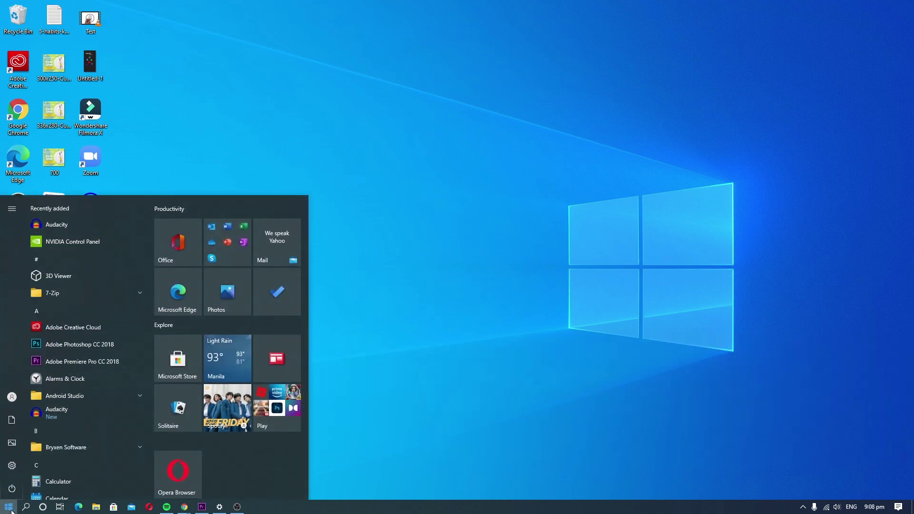
text(contro)
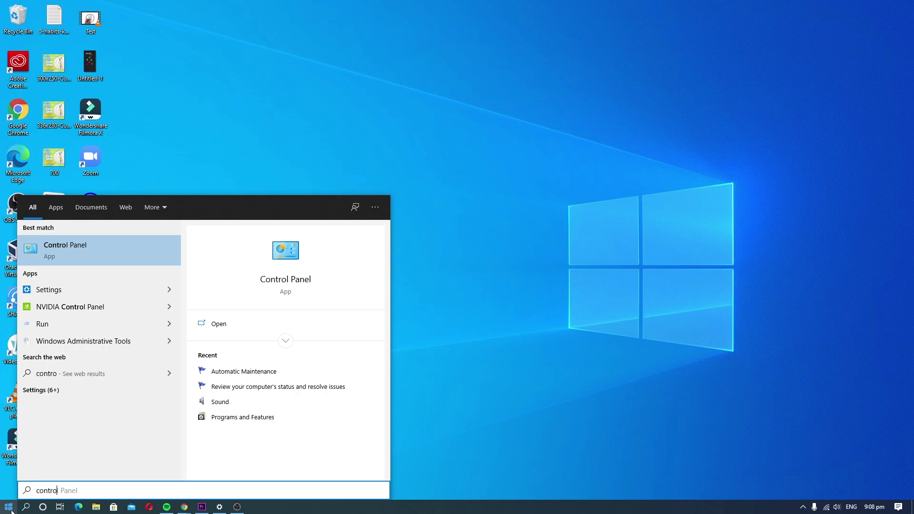
click(129, 252)
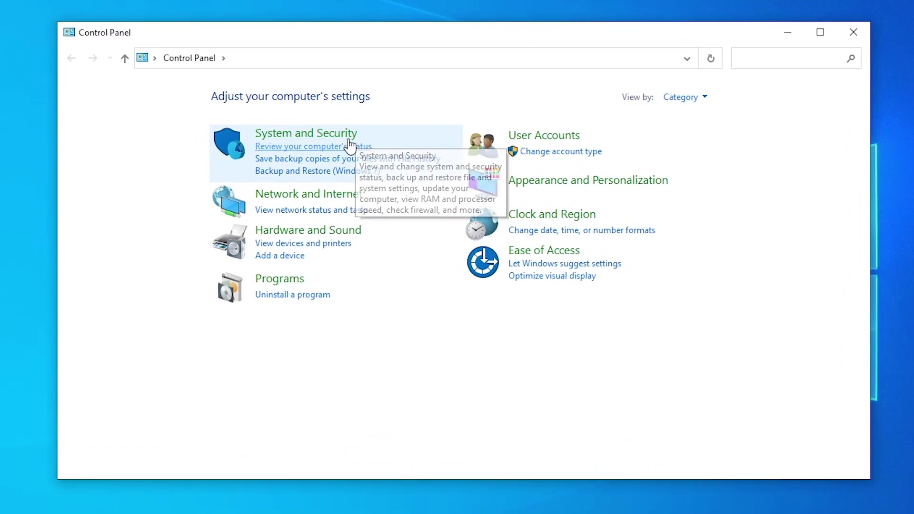
click(350, 136)
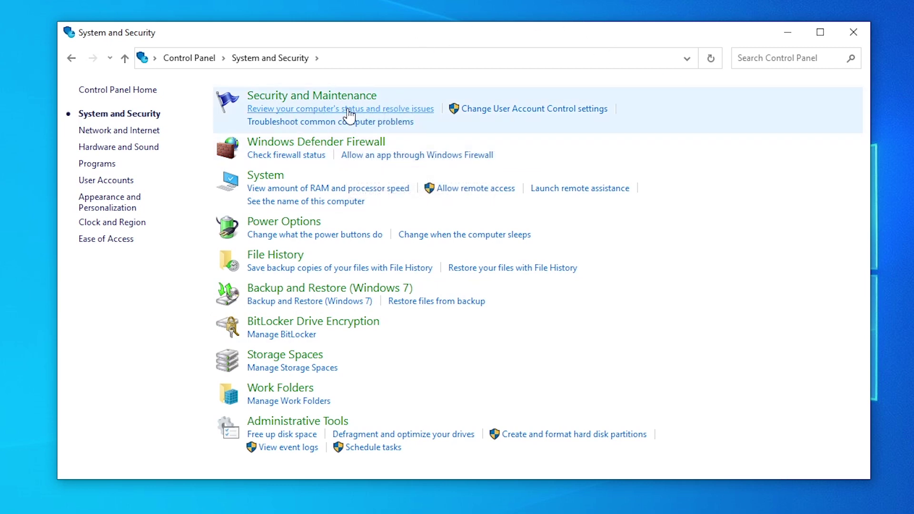
click(409, 110)
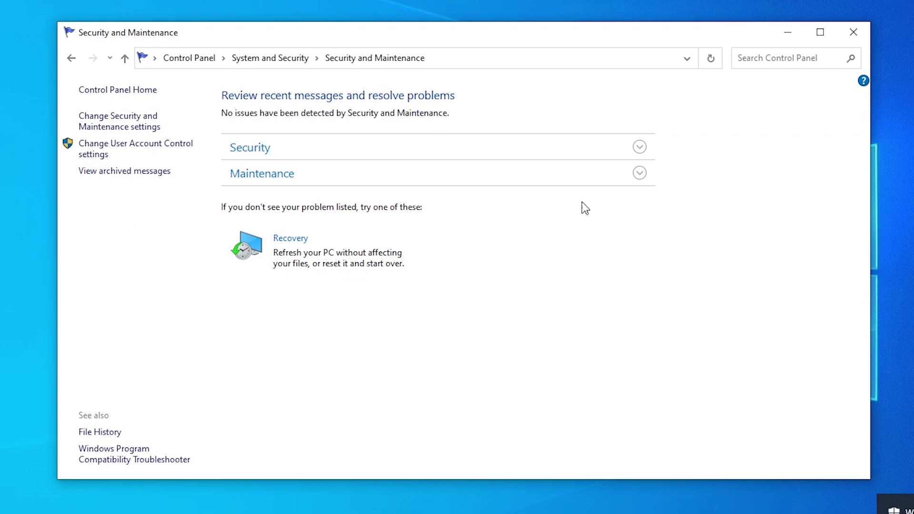
click(639, 174)
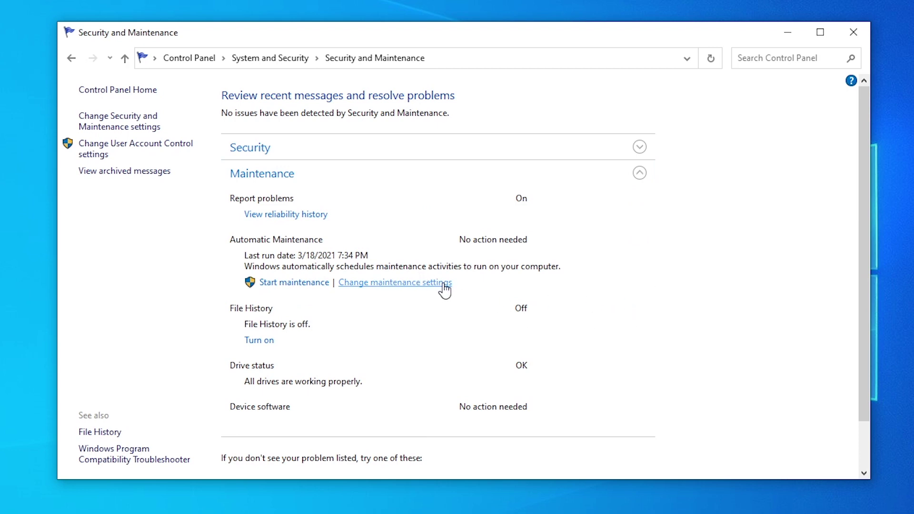
Change Automatic Maintenance to run daily at 1:00 am and confirm with OK.
click(427, 284)
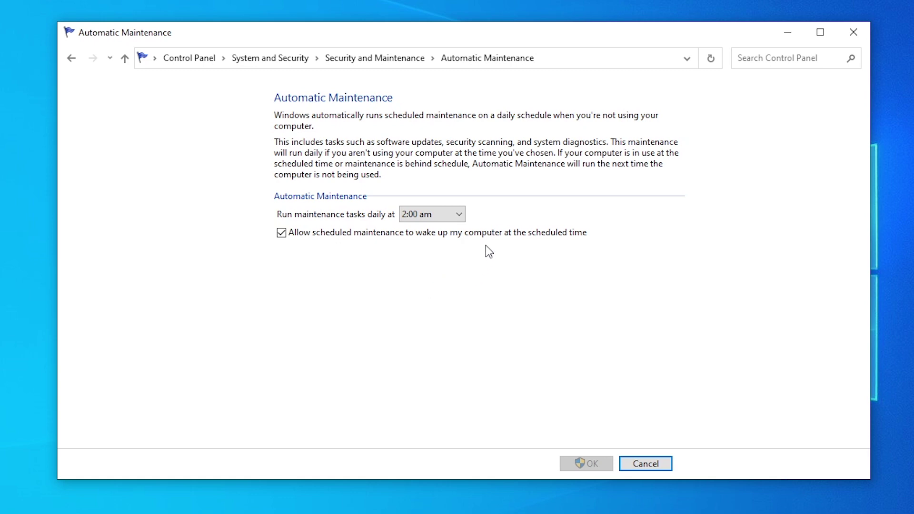
click(459, 216)
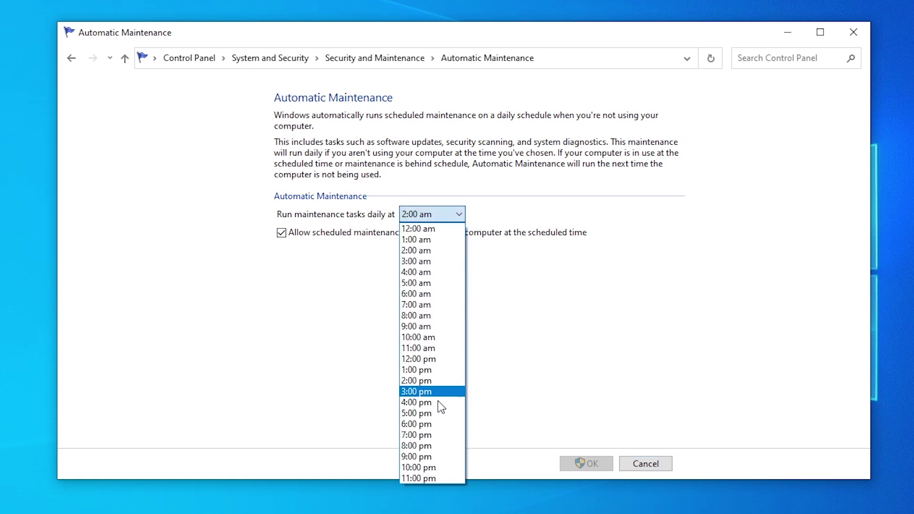
click(426, 239)
click(604, 466)
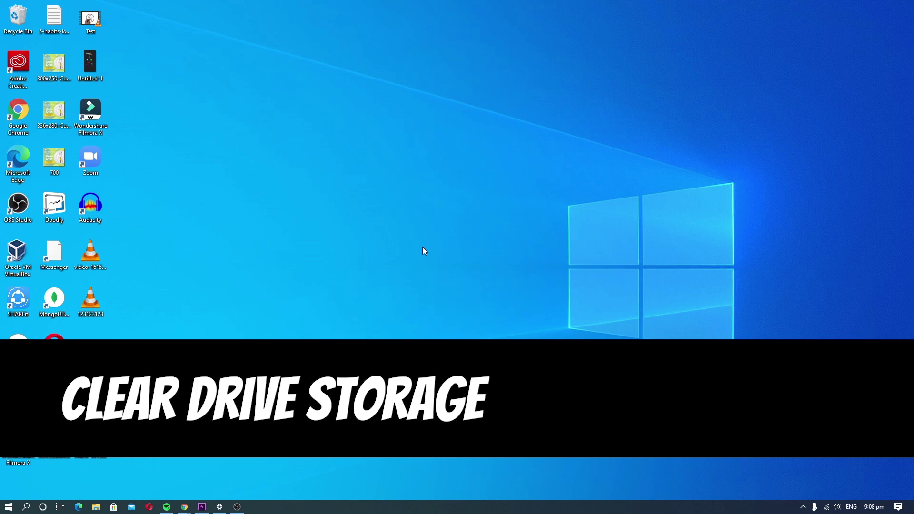
Launch Settings from Start search and go to System > Storage to view Local Disk (C:).
key(super)
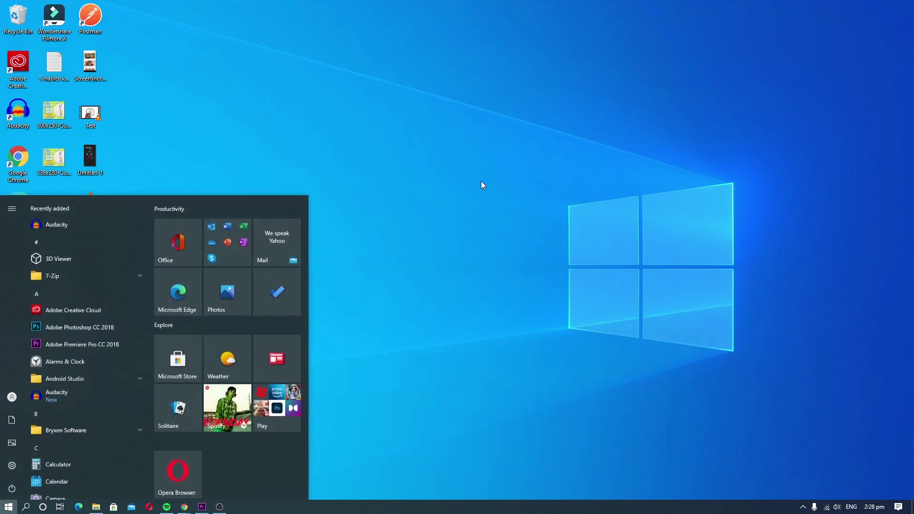
text(setti)
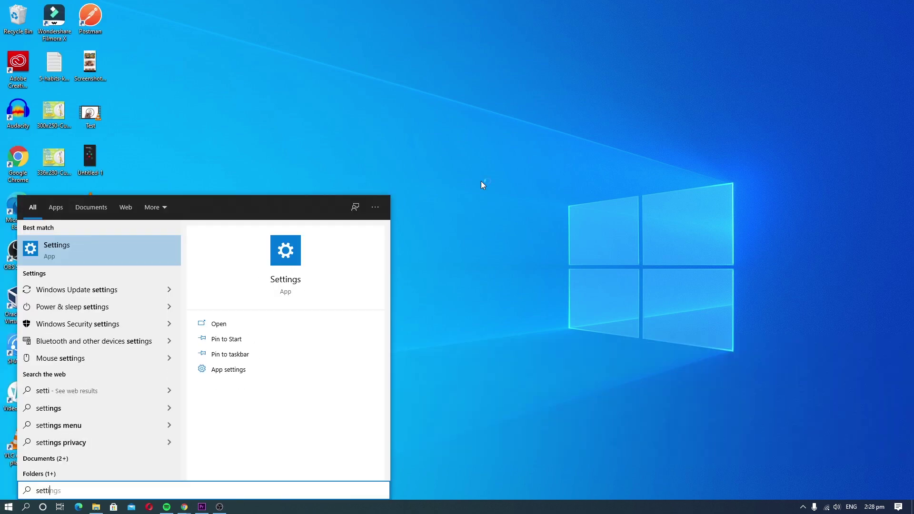
click(96, 251)
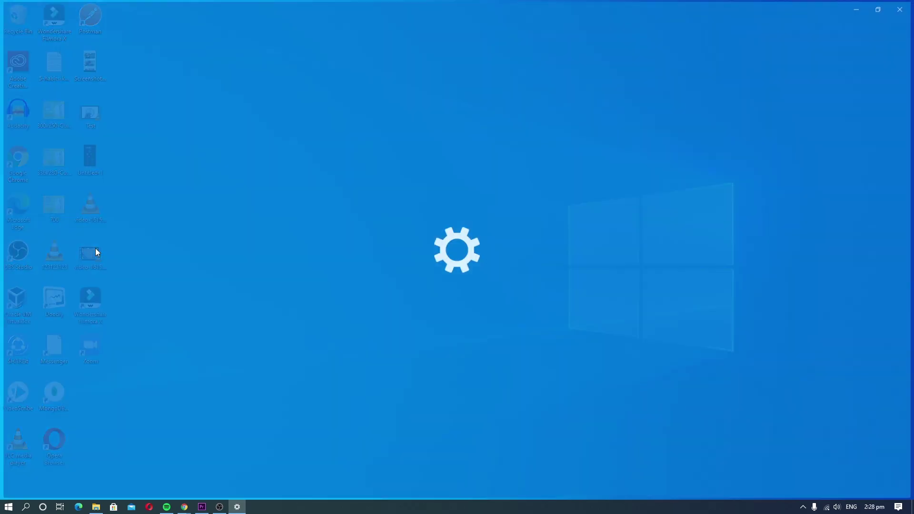
click(219, 127)
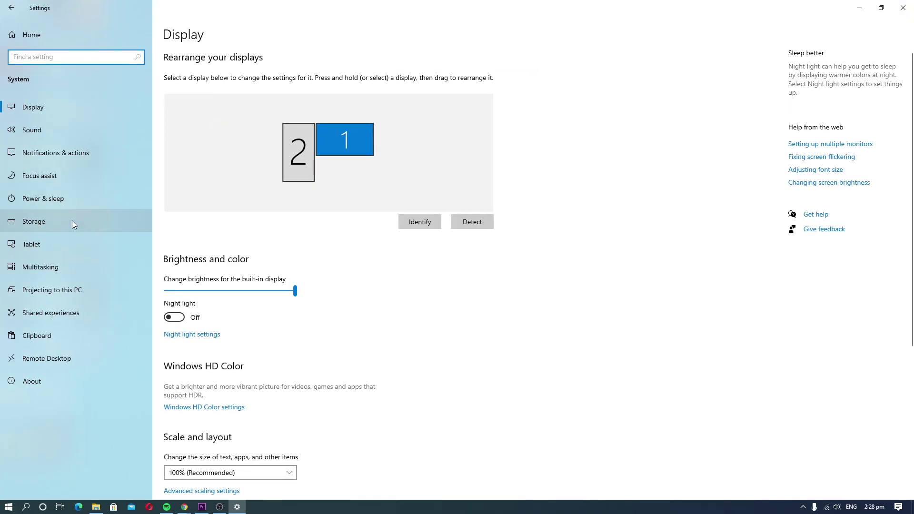
click(108, 223)
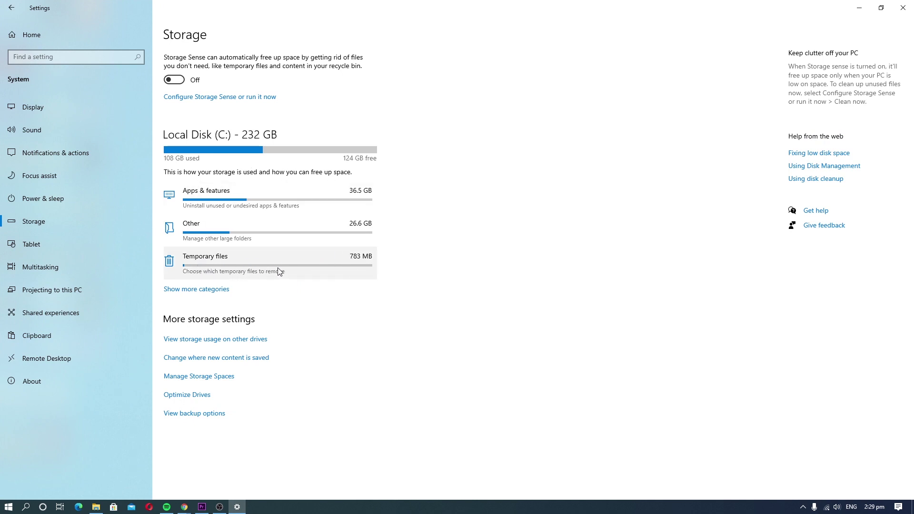
Review the checked temporary files, including Windows Update Cleanup, and remove the 4.70 GB.
click(333, 269)
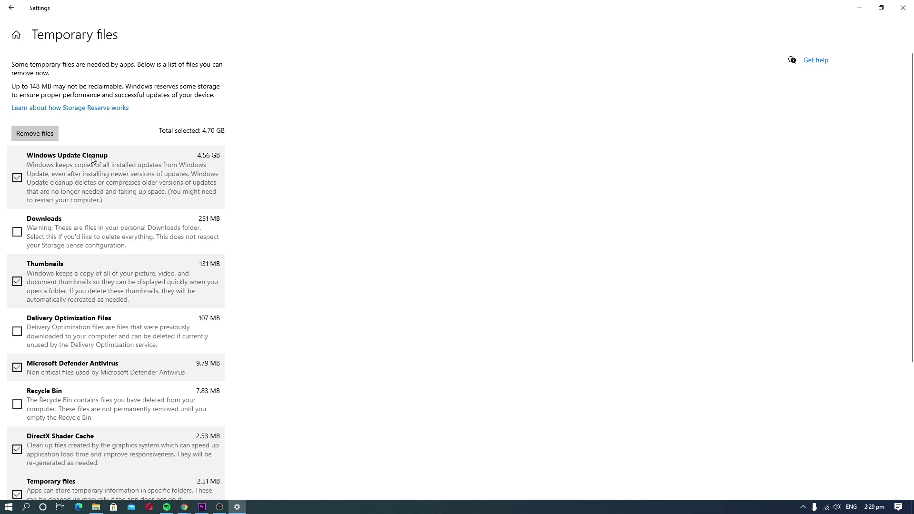
scroll(126, 275, down, 5)
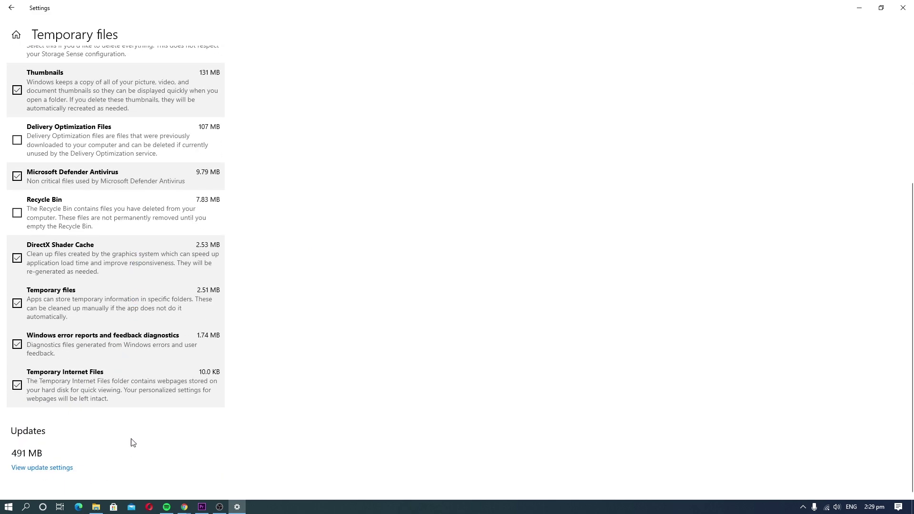
scroll(100, 285, up, 5)
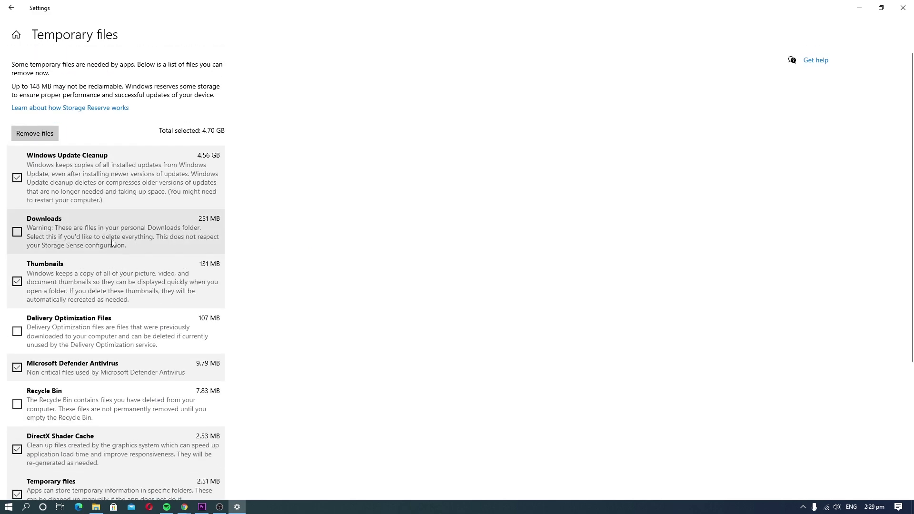
click(41, 136)
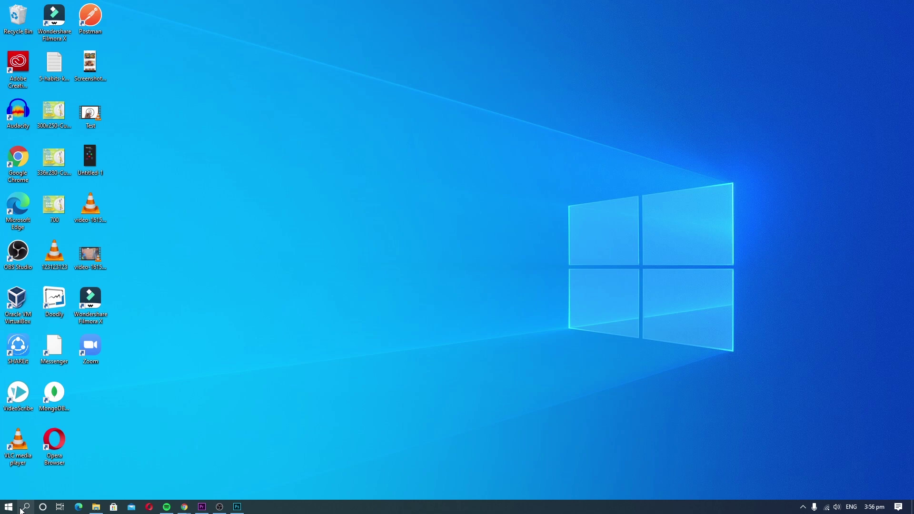
Launch Settings from Start search and go to System > About for the PC's specifications.
click(8, 506)
text(settings)
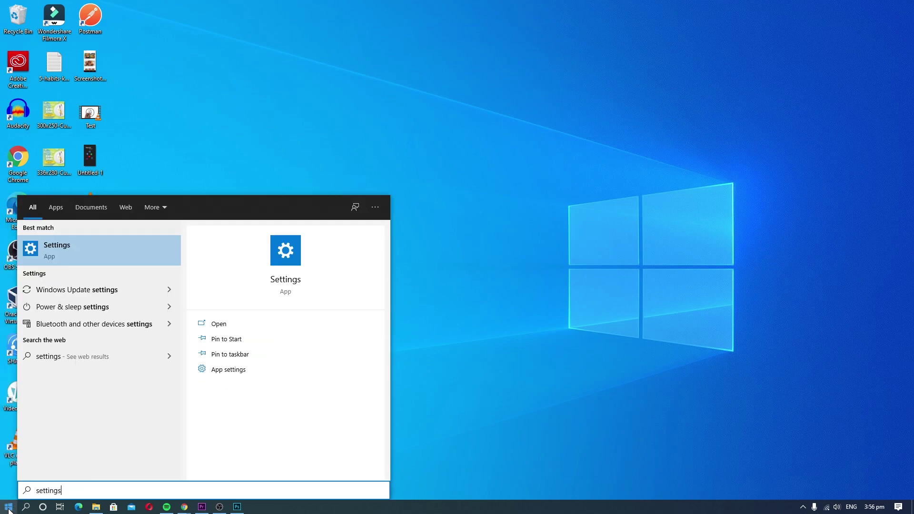
click(115, 250)
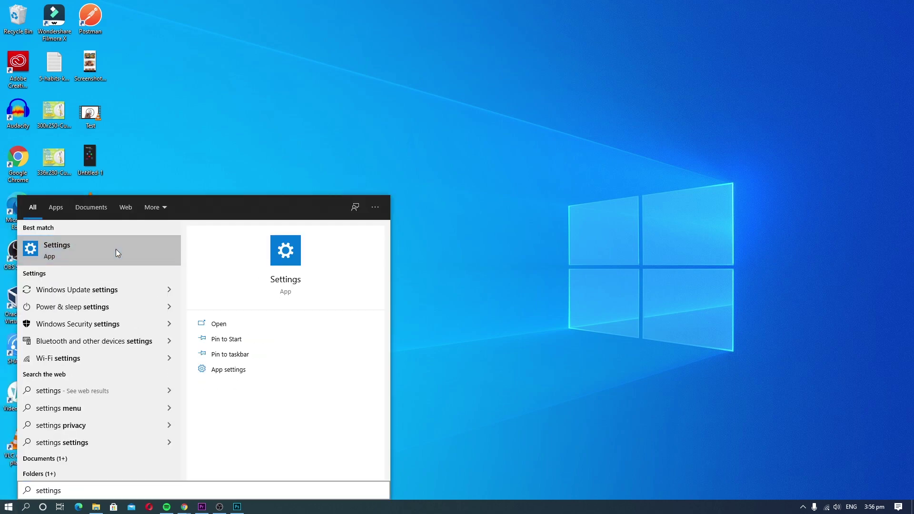
click(205, 125)
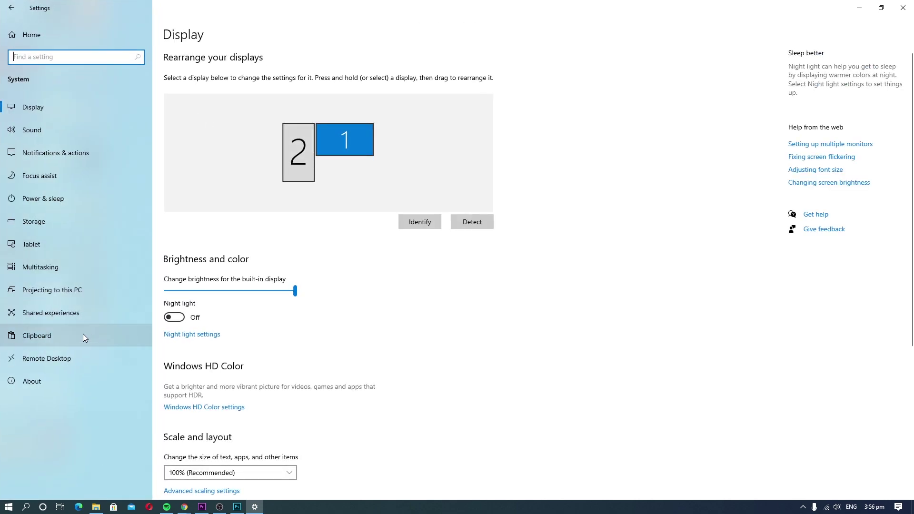
click(71, 384)
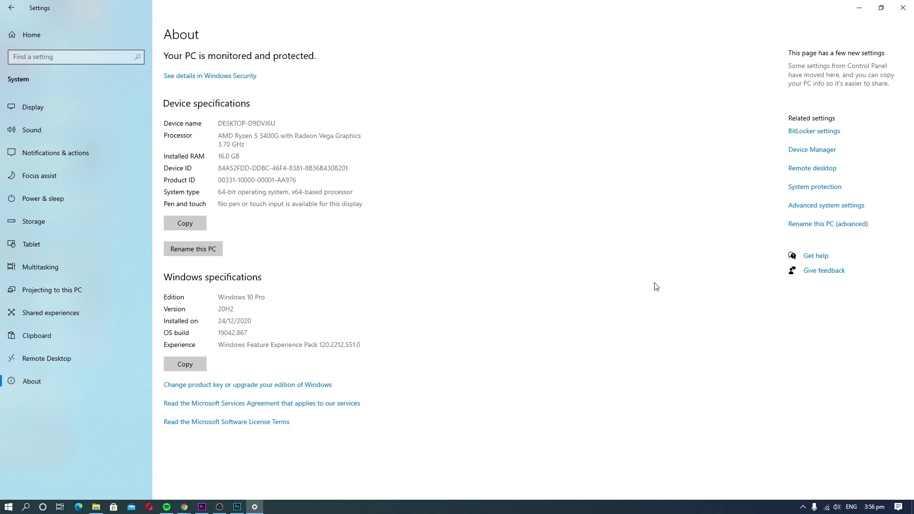
In Advanced system settings' Performance Options, select Adjust for best performance, then Apply and OK.
click(850, 209)
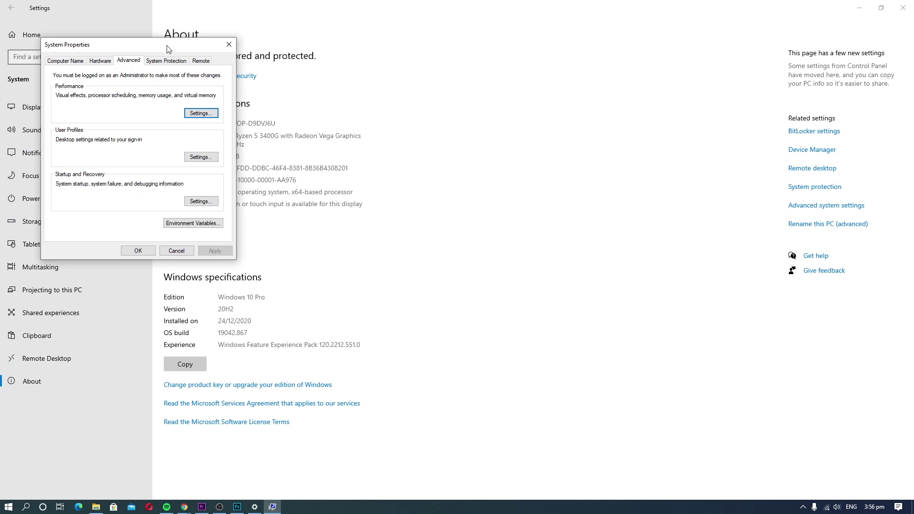
drag(167, 47, 476, 109)
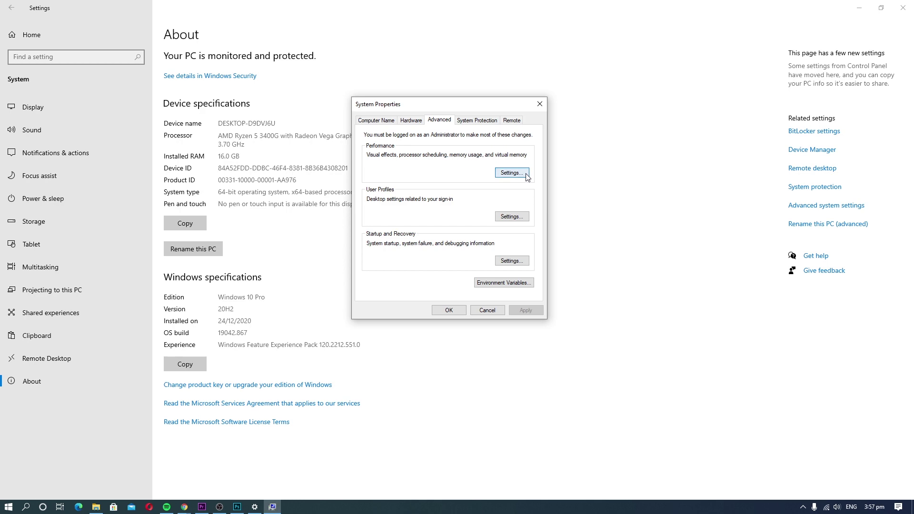
click(512, 173)
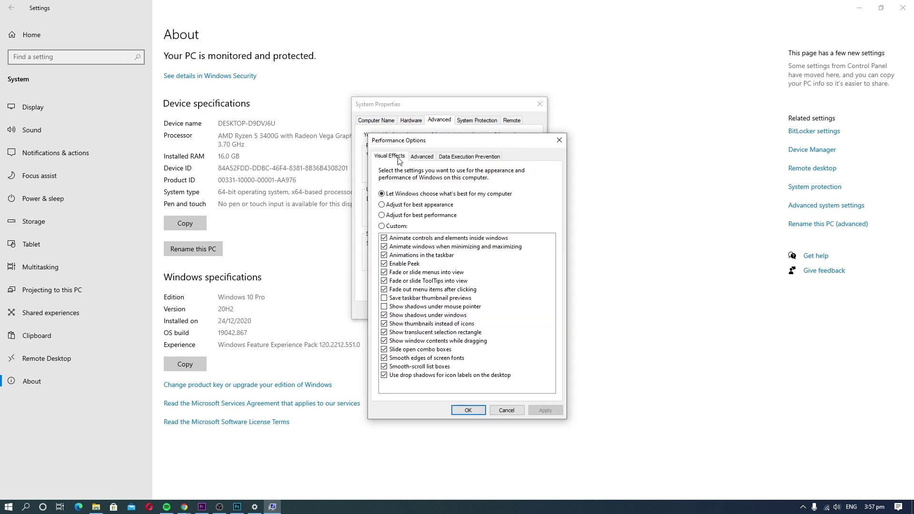
click(421, 216)
click(546, 409)
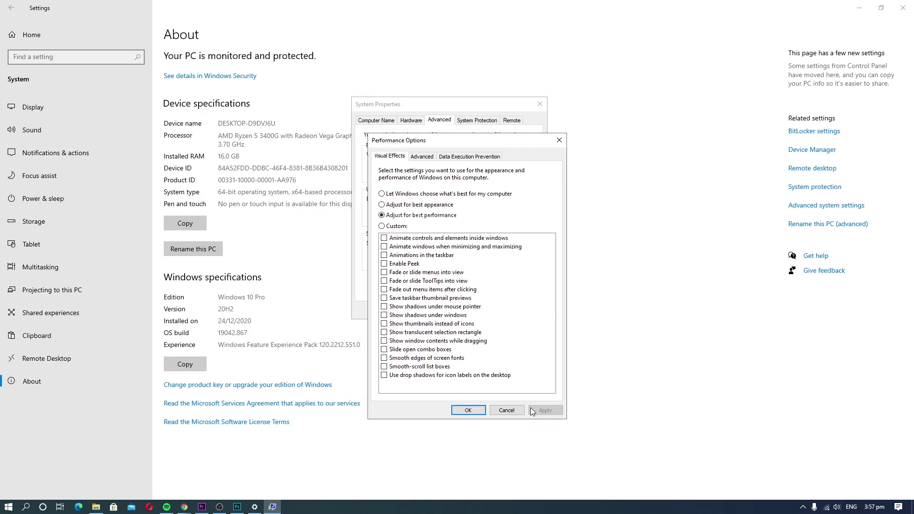
click(468, 408)
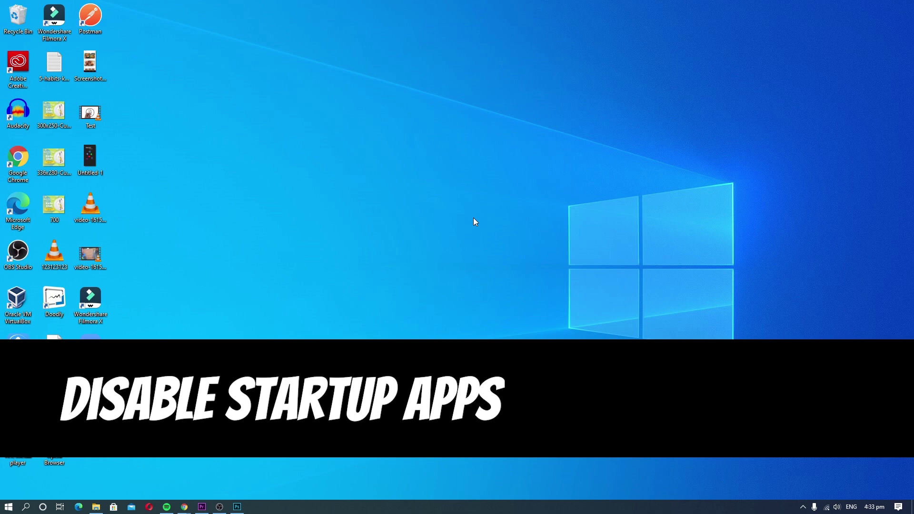
Launch Settings and go to the Apps > Startup list.
key(super)
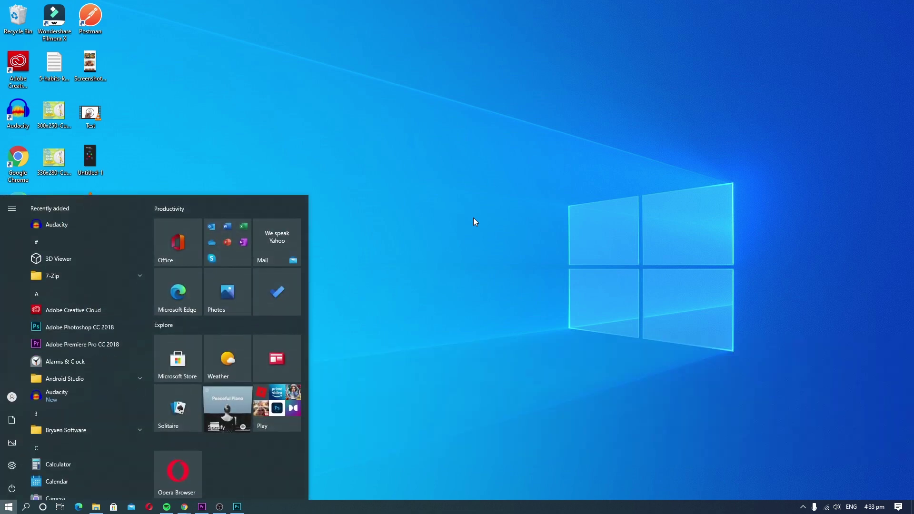
text(settings)
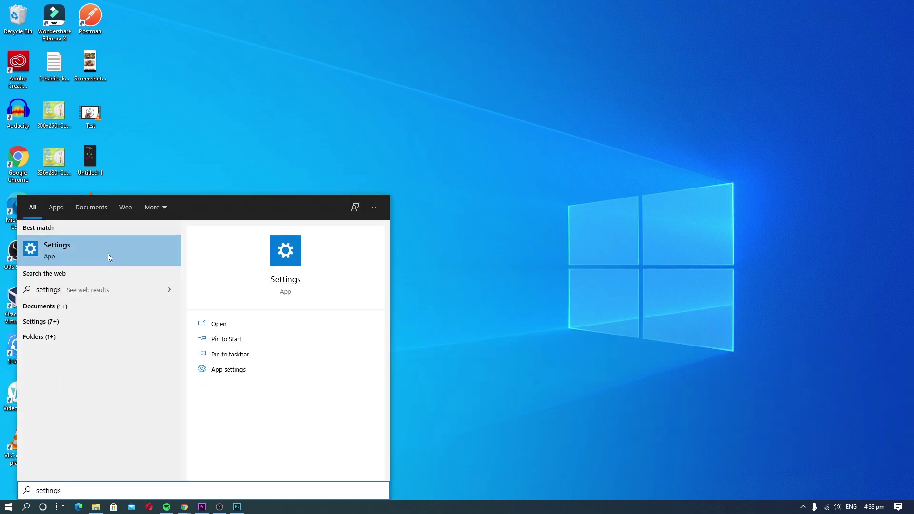
click(108, 256)
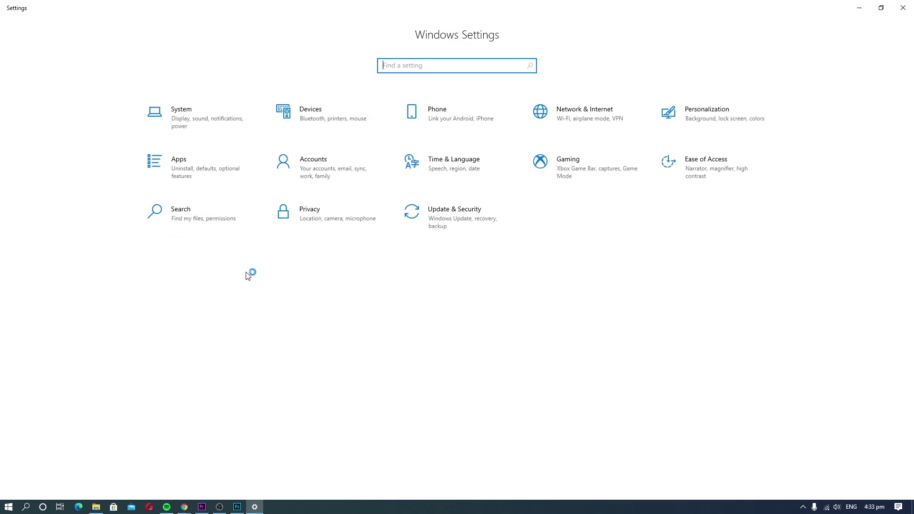
click(245, 172)
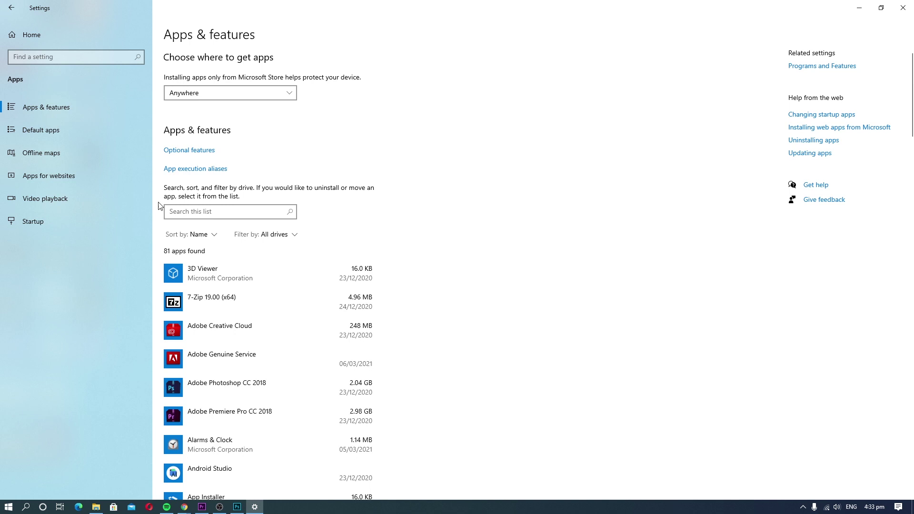
click(106, 224)
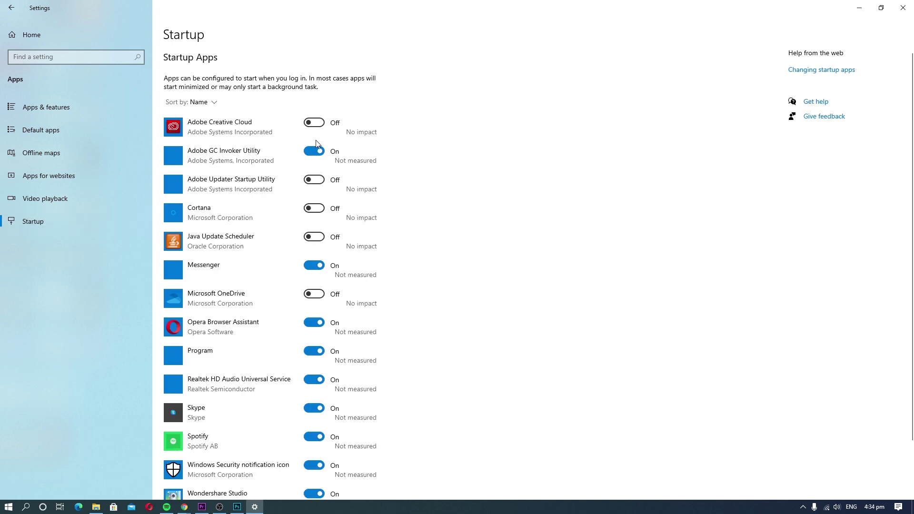
Switch off Messenger, Opera Browser Assistant and Skype in the startup list.
scroll(366, 256, down, 2)
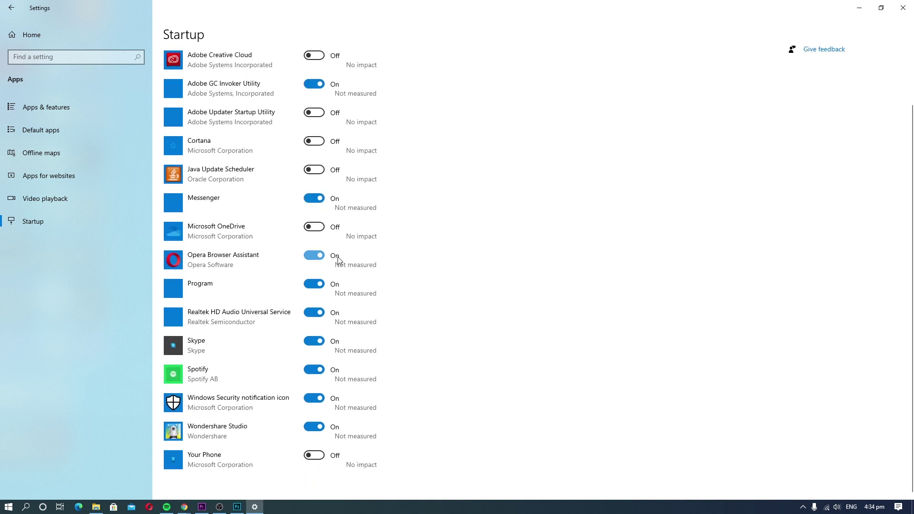
click(318, 200)
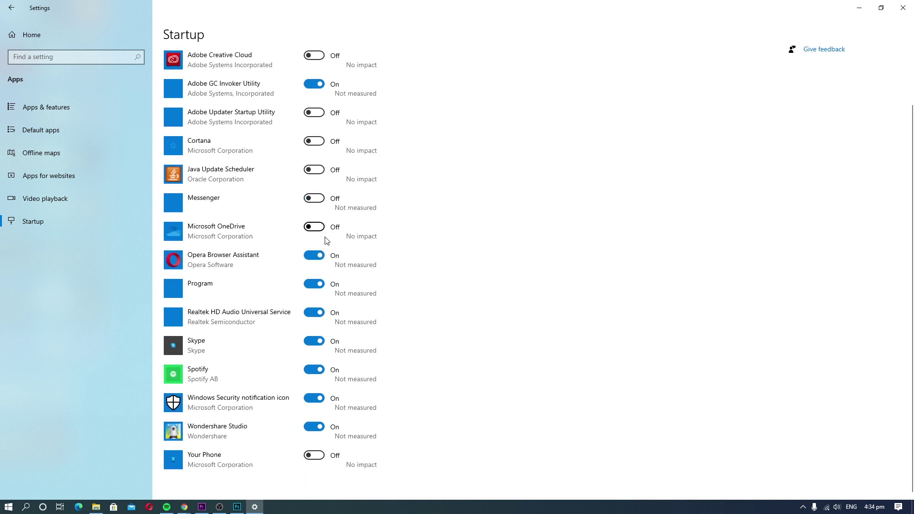
click(317, 259)
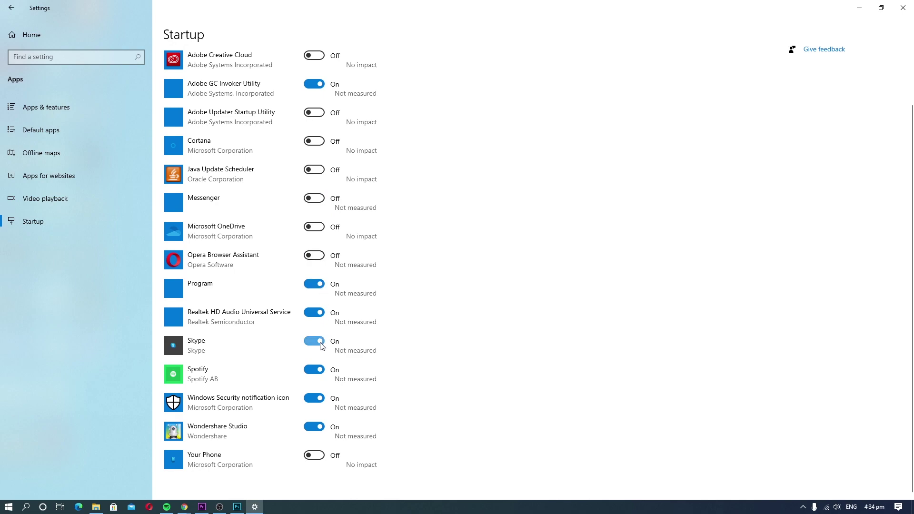
click(315, 341)
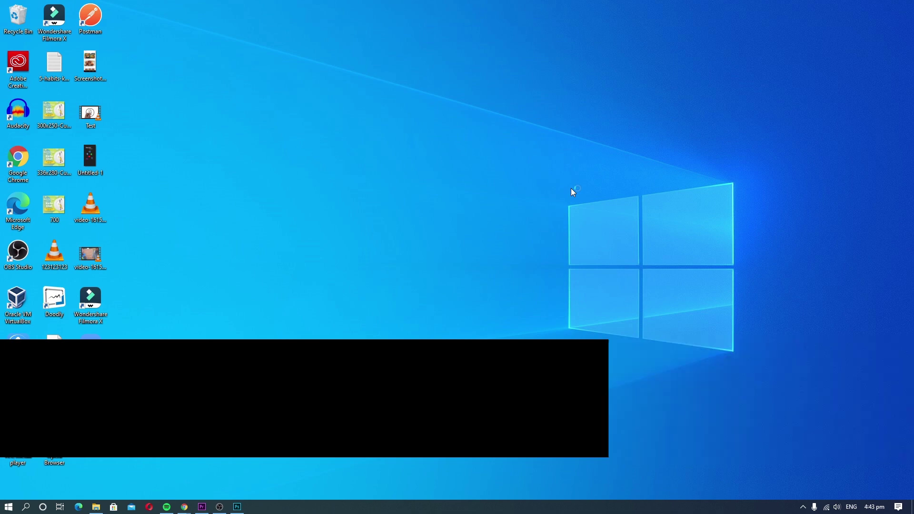
Launch Windows Security, pick Full scan under Virus & threat protection scan options, and start it.
key(super)
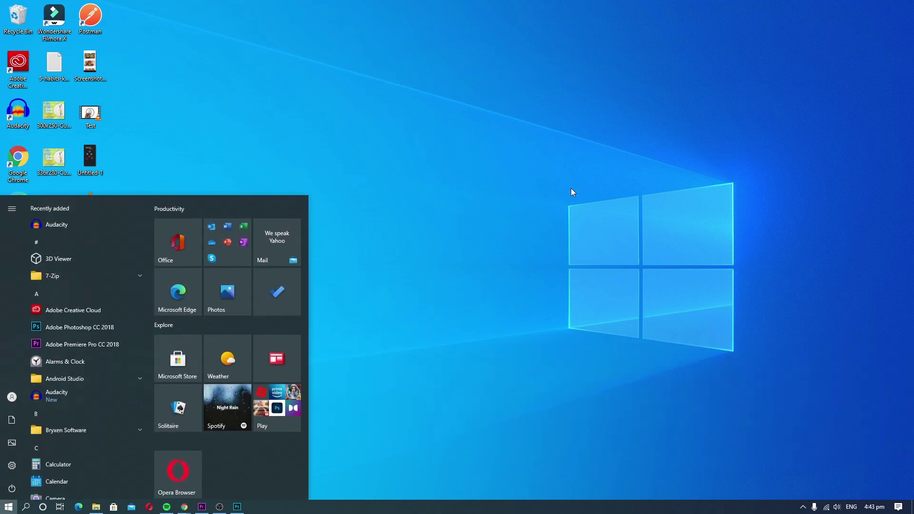
text(windows)
click(114, 250)
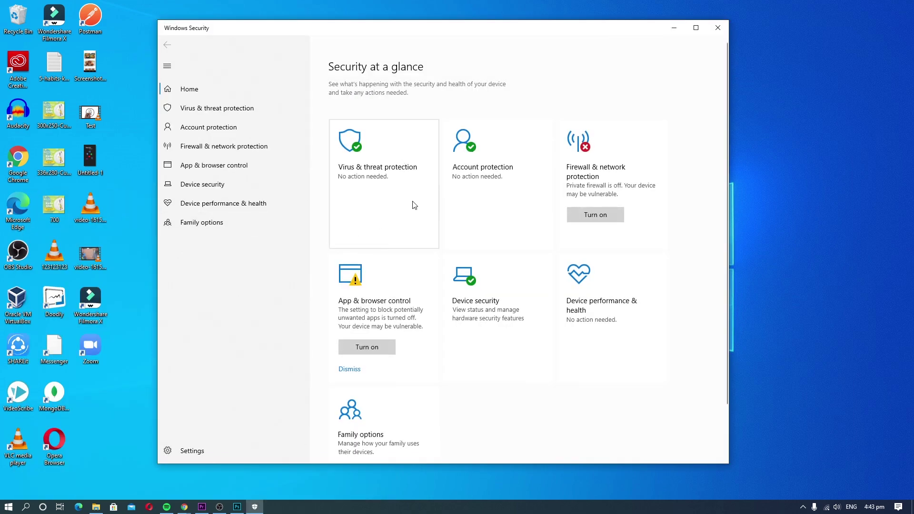
click(413, 204)
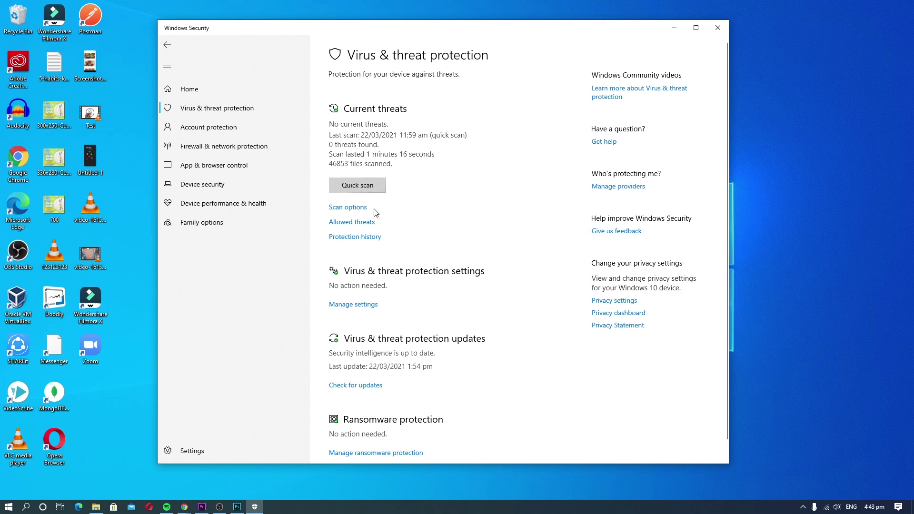
click(359, 208)
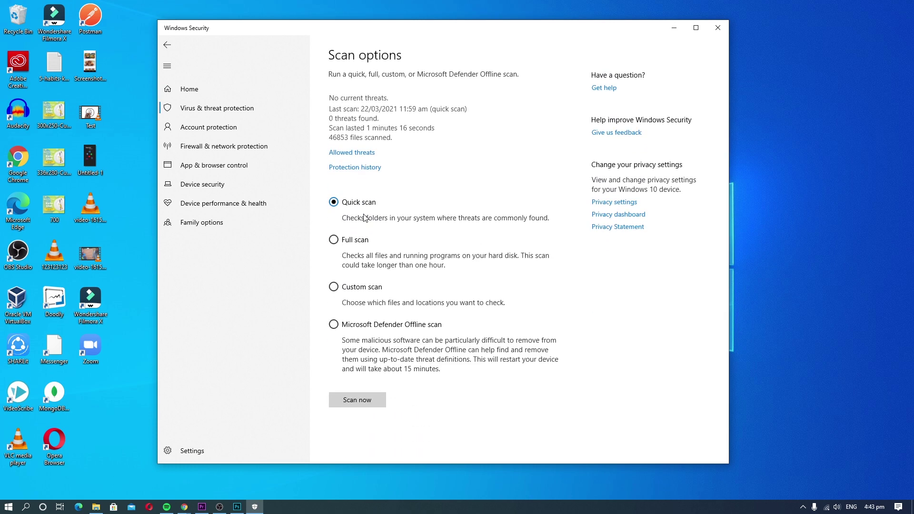
click(365, 243)
click(357, 400)
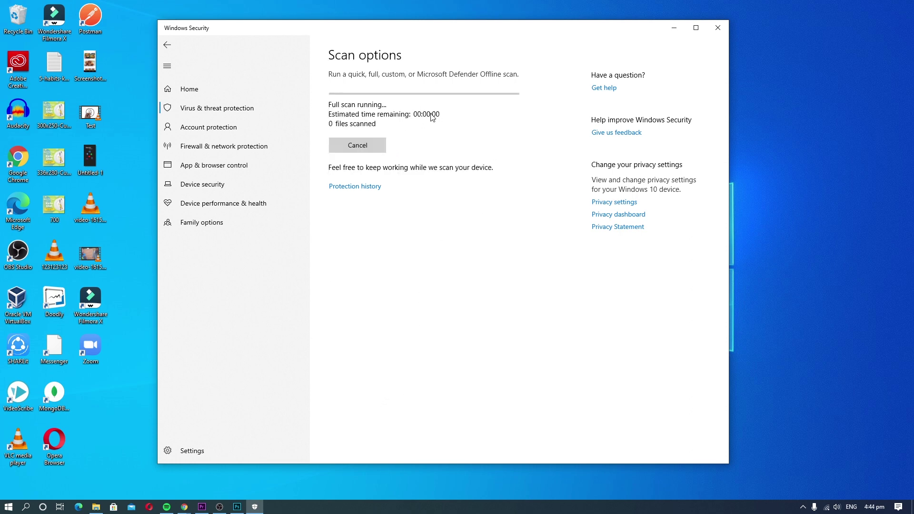